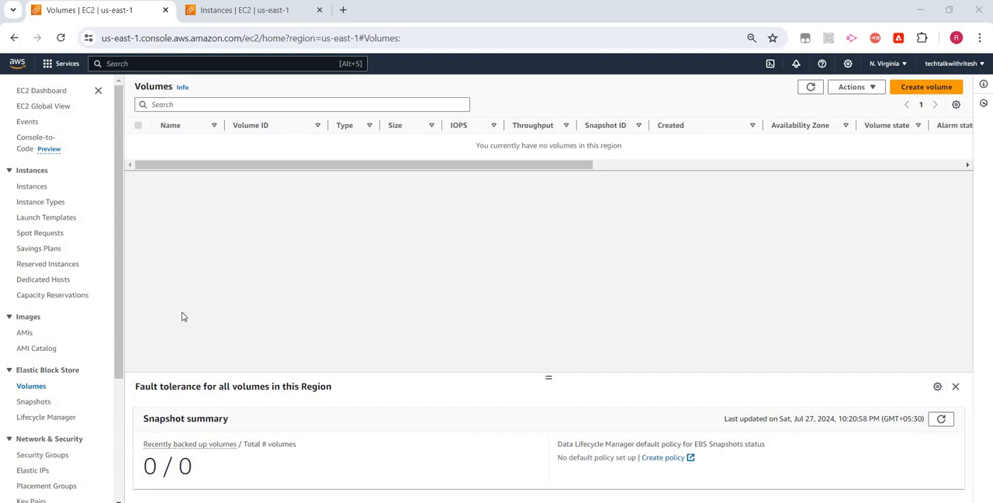
Create a 100 GiB General Purpose SSD (gp2) volume in us-east-1a without a snapshot, and refresh the volumes list.
left_click(941, 87)
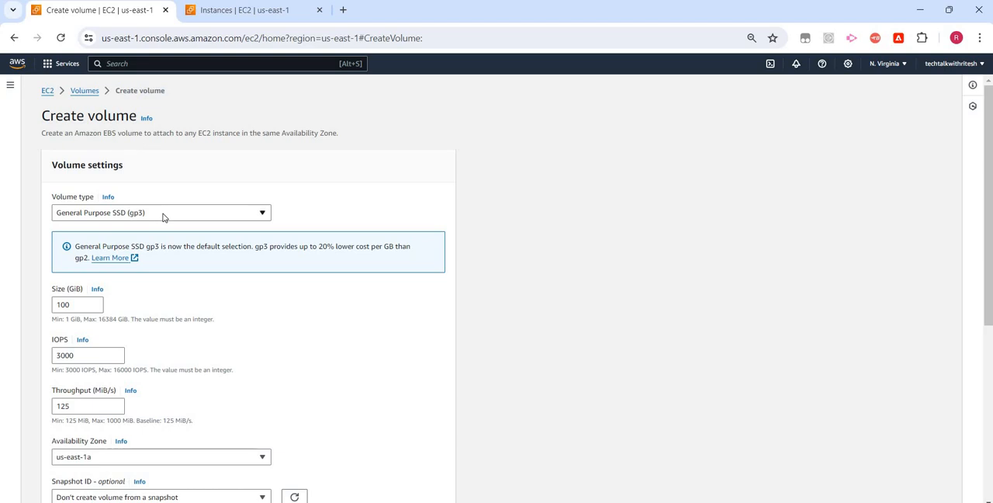
left_click(165, 216)
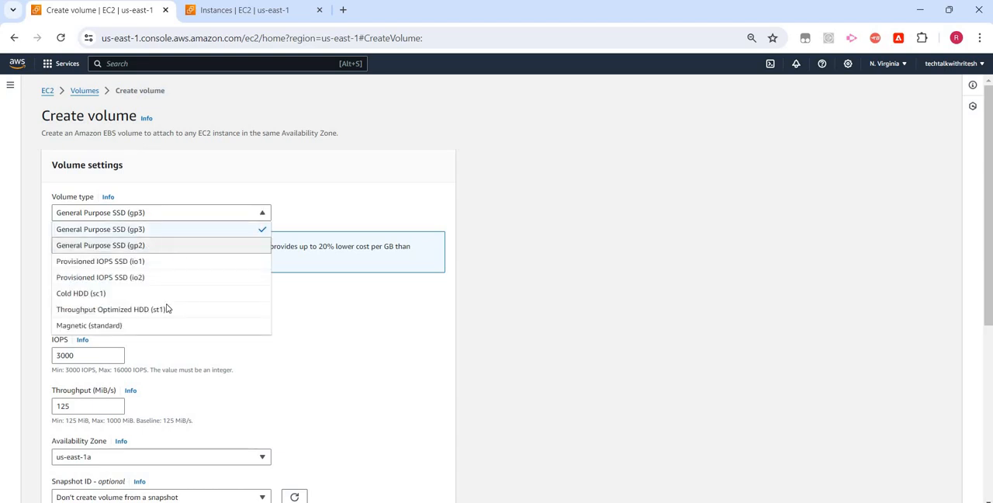
left_click(146, 247)
scroll(128, 328, "down", 3)
scroll(127, 326, "down", 1)
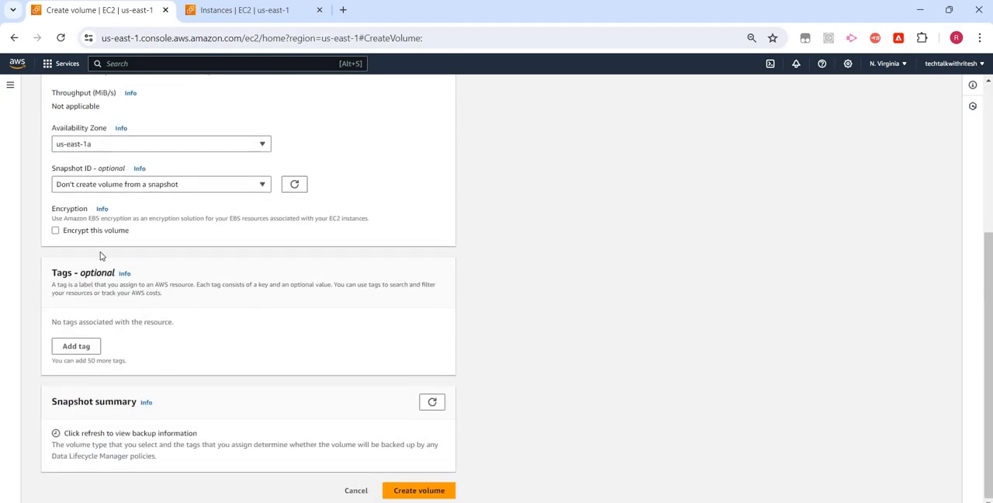
left_click(428, 491)
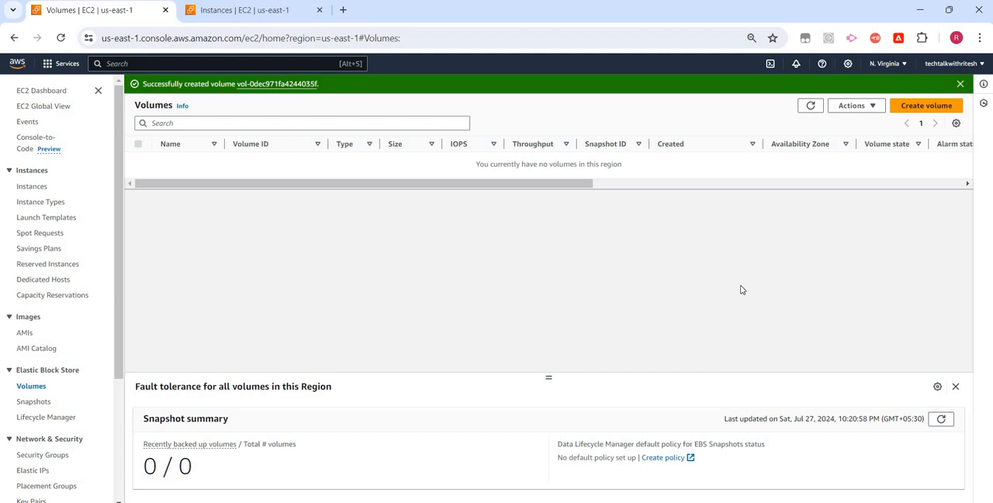
left_click(812, 107)
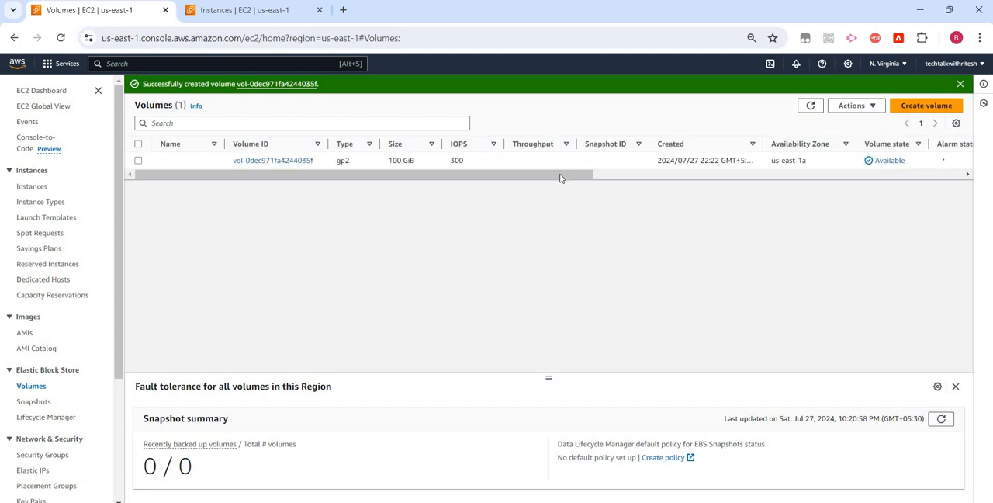
left_click_drag(563, 176, 360, 186)
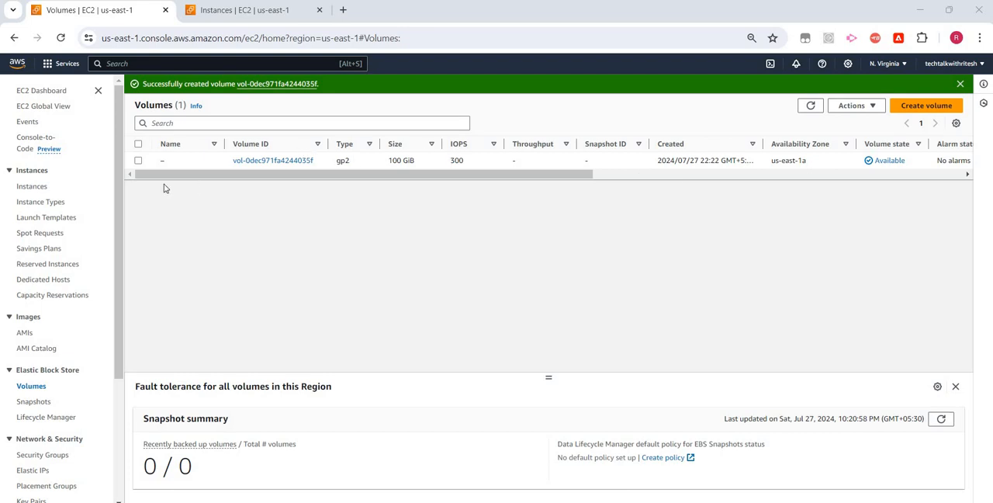
Create an untagged snapshot of the new gp2 volume, leaving the description empty.
left_click(138, 161)
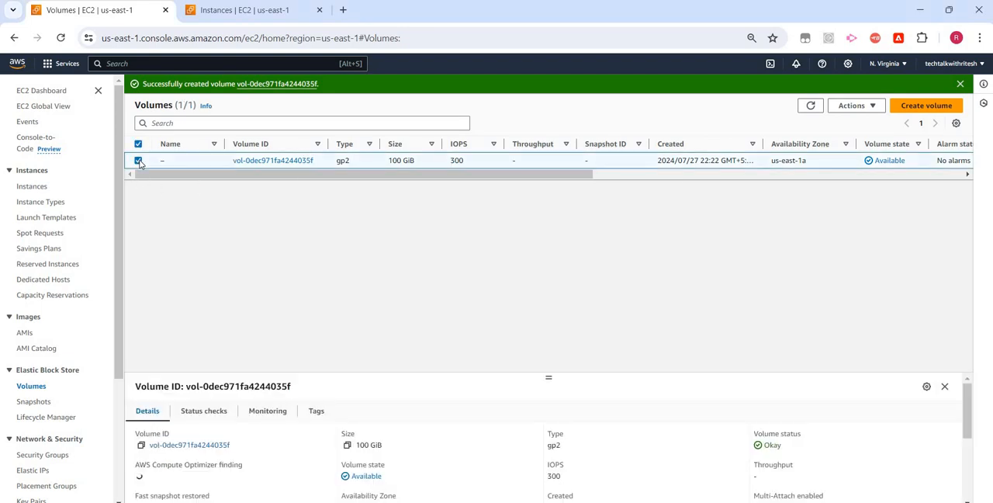
left_click(870, 107)
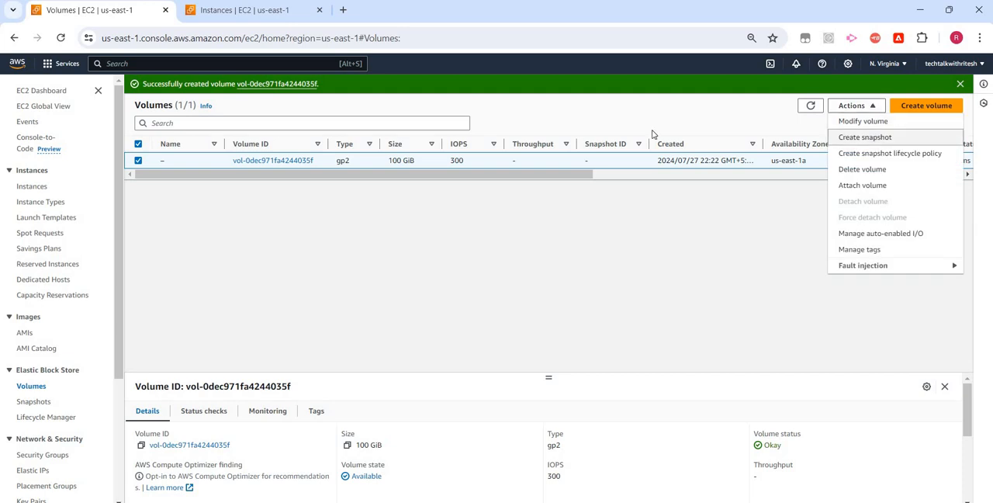
left_click(875, 138)
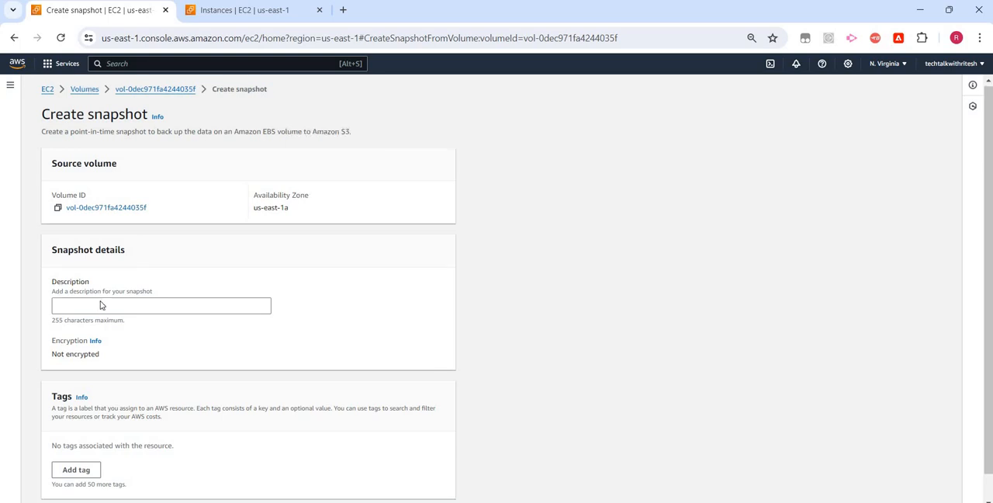
scroll(102, 305, "down", 1)
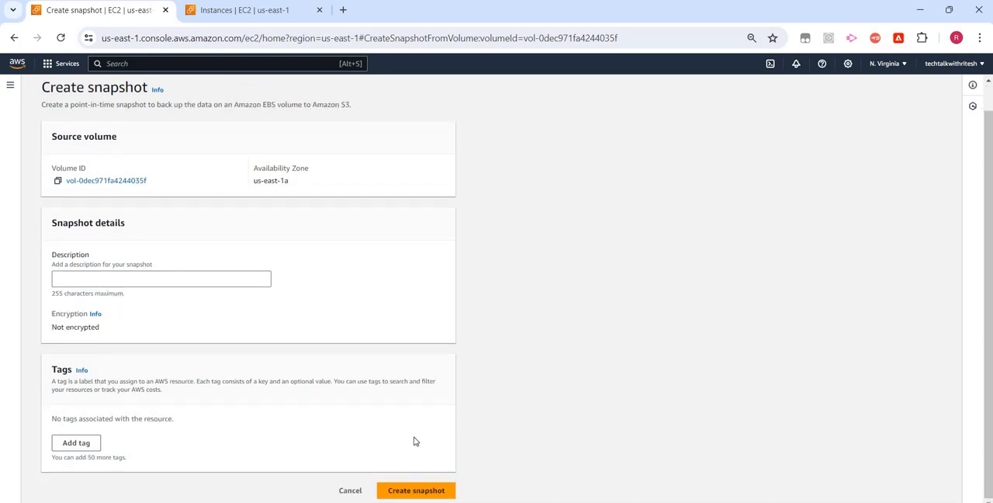
left_click(418, 492)
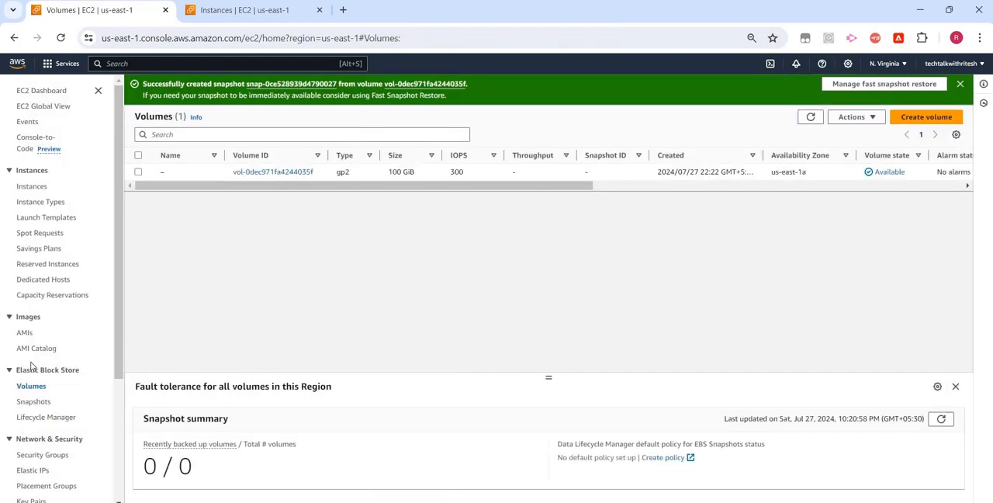
Go to the EBS snapshots list, select the new snapshot and examine its properties and details.
scroll(46, 338, "down", 1)
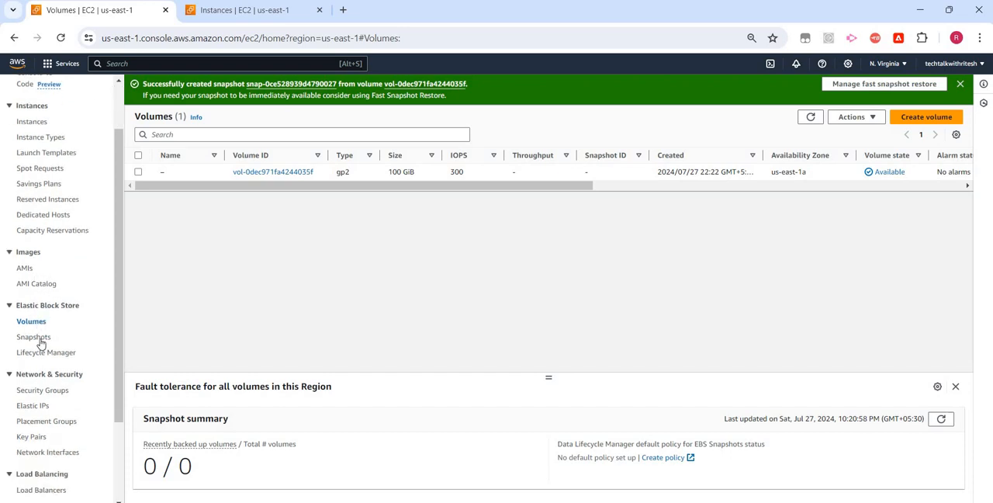
left_click(43, 339)
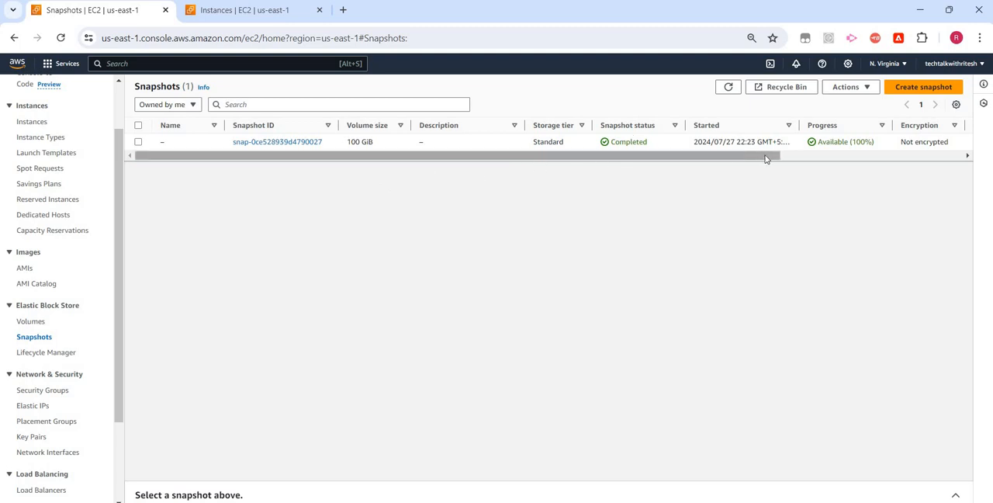
left_click_drag(766, 158, 947, 159)
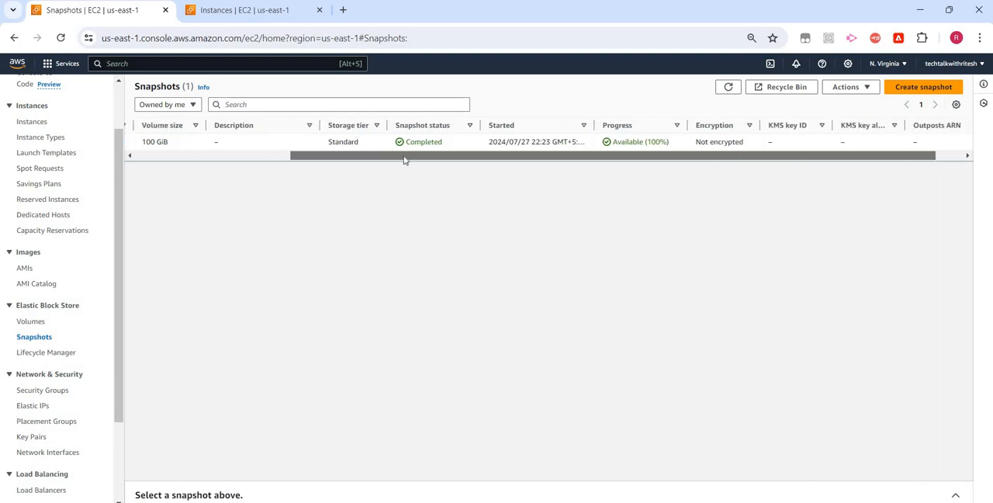
left_click_drag(402, 160, 159, 163)
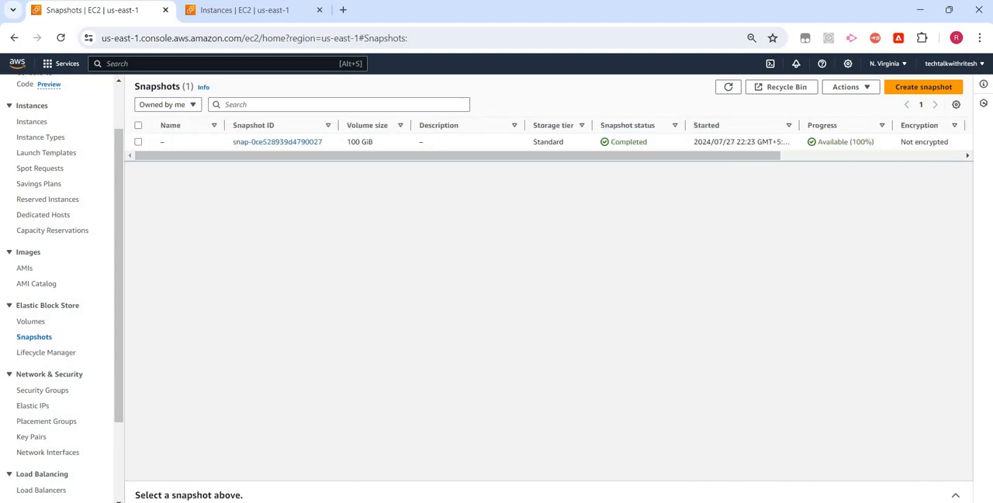
left_click(138, 142)
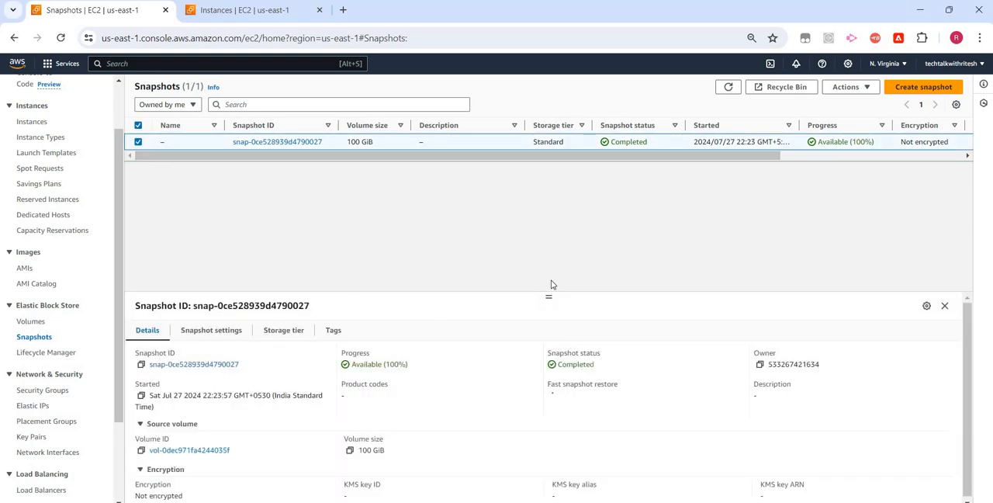
left_click_drag(545, 295, 550, 214)
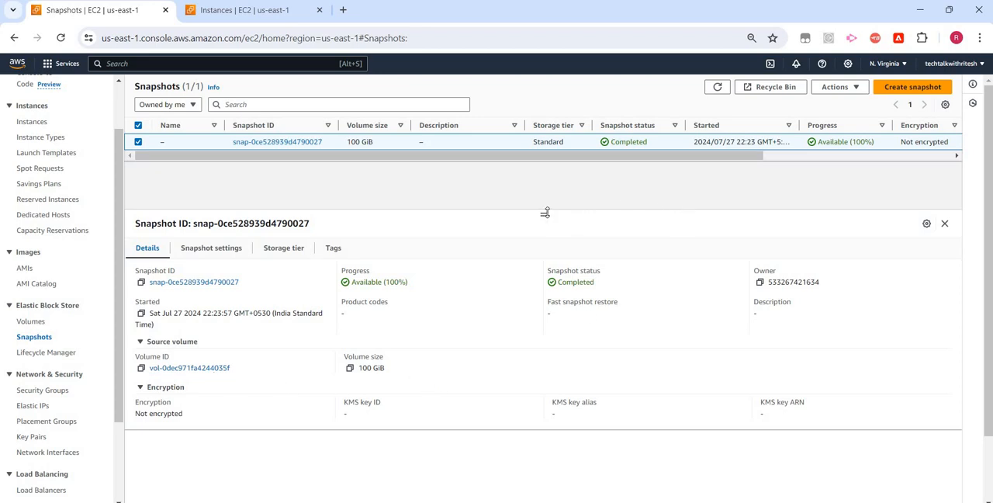
left_click_drag(545, 213, 544, 278)
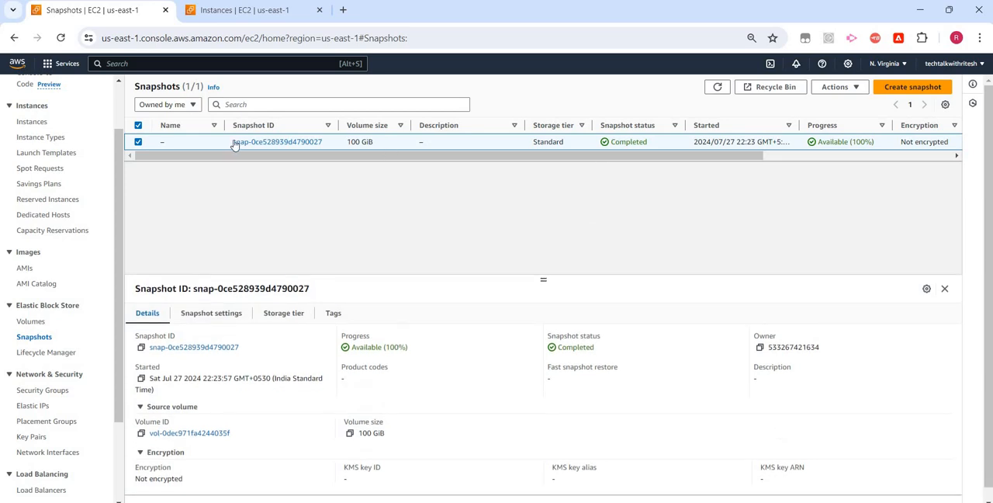
Create a volume from the selected snapshot as 100 GiB gp3 with 3000 IOPS and 125 MiB/s throughput in us-east-1a.
left_click(849, 92)
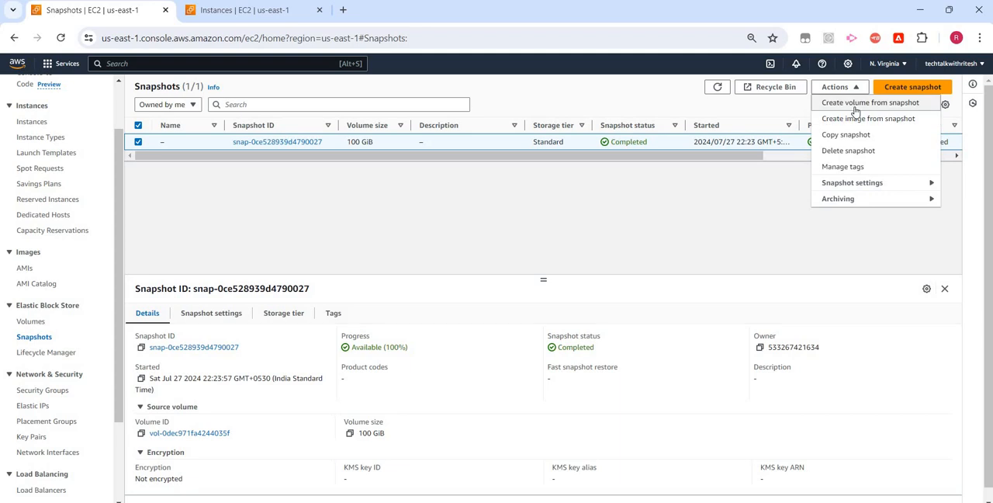
left_click(857, 107)
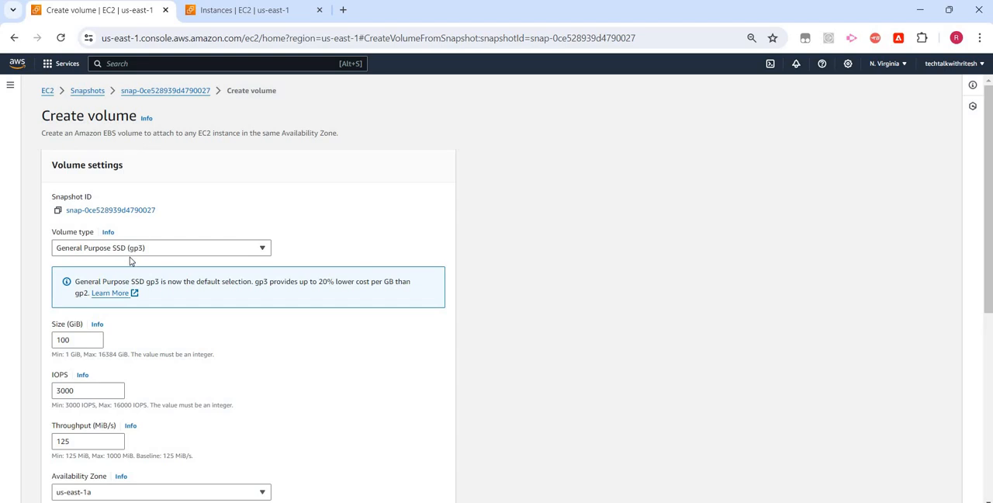
scroll(140, 233, "down", 3)
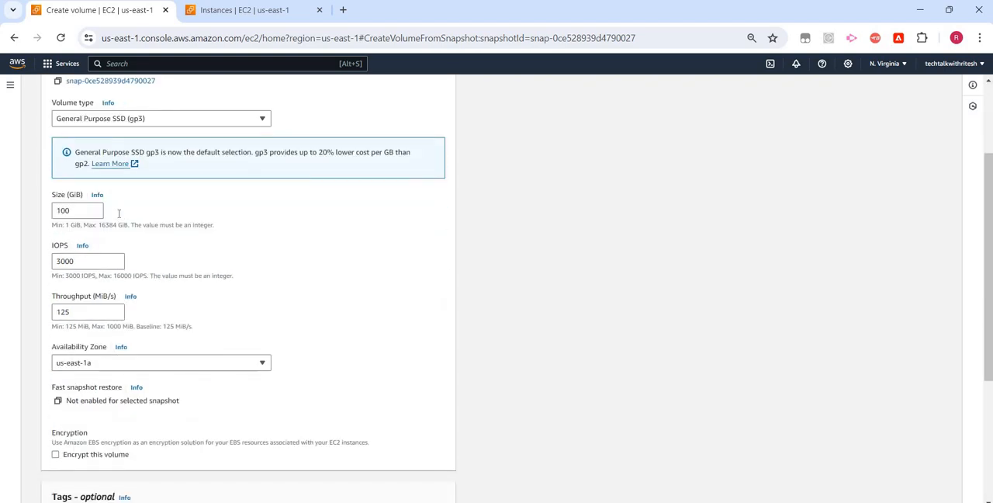
scroll(124, 257, "down", 2)
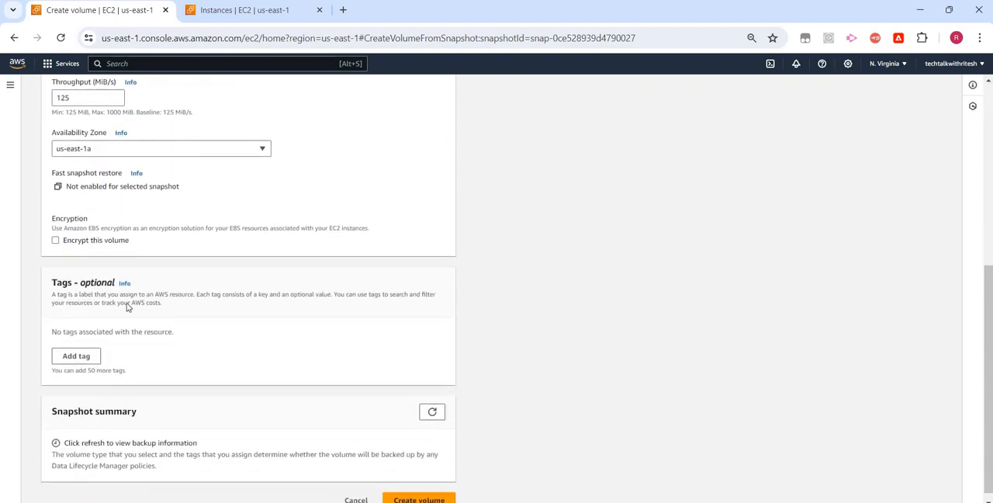
left_click(422, 491)
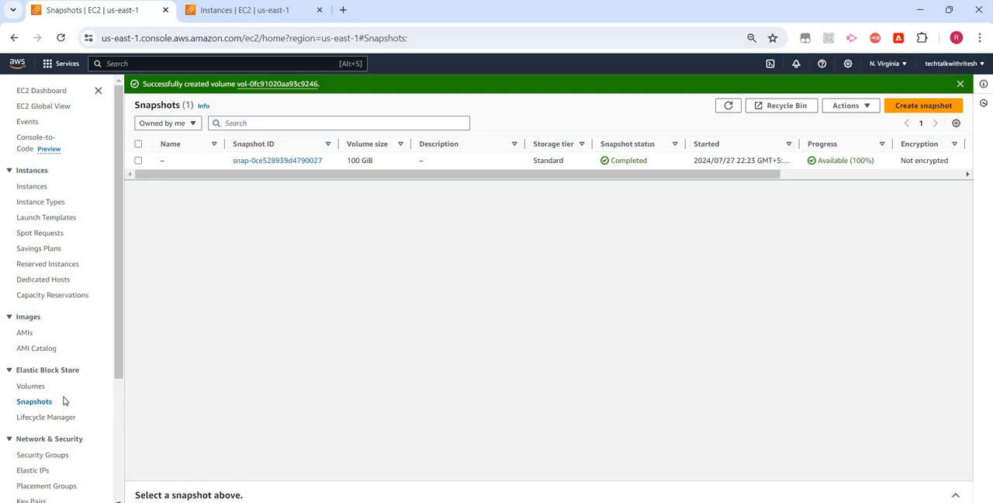
Check the EBS volumes list for the volume restored from the snapshot and open its details.
left_click(30, 387)
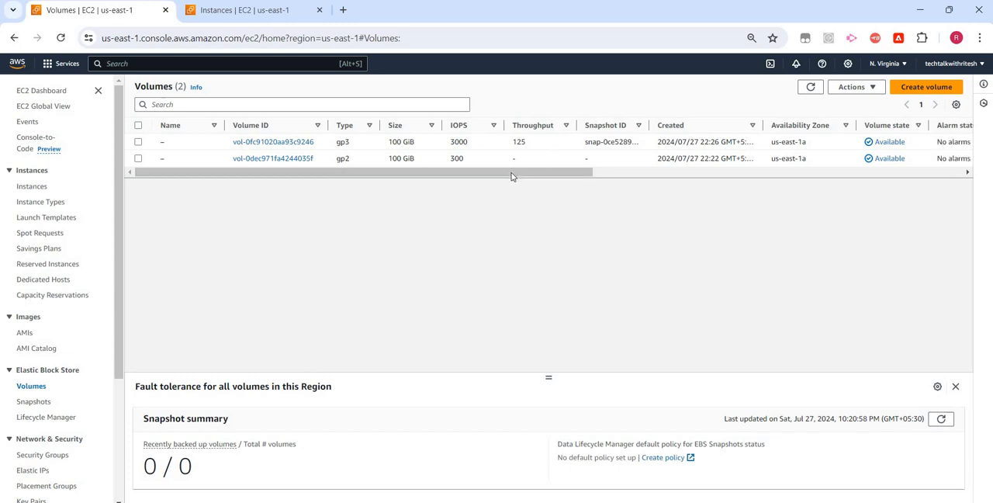
left_click_drag(512, 171, 652, 180)
scroll(651, 180, "right", 2)
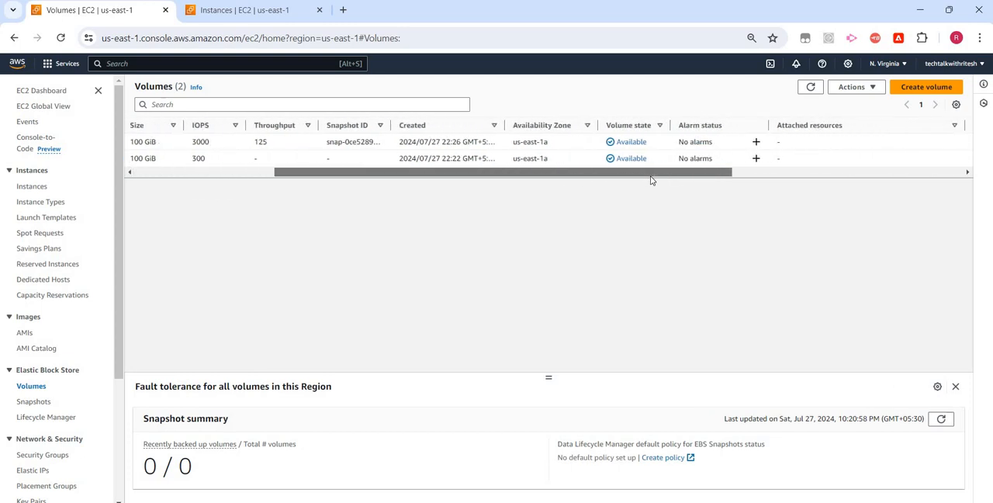
scroll(489, 188, "left", 7)
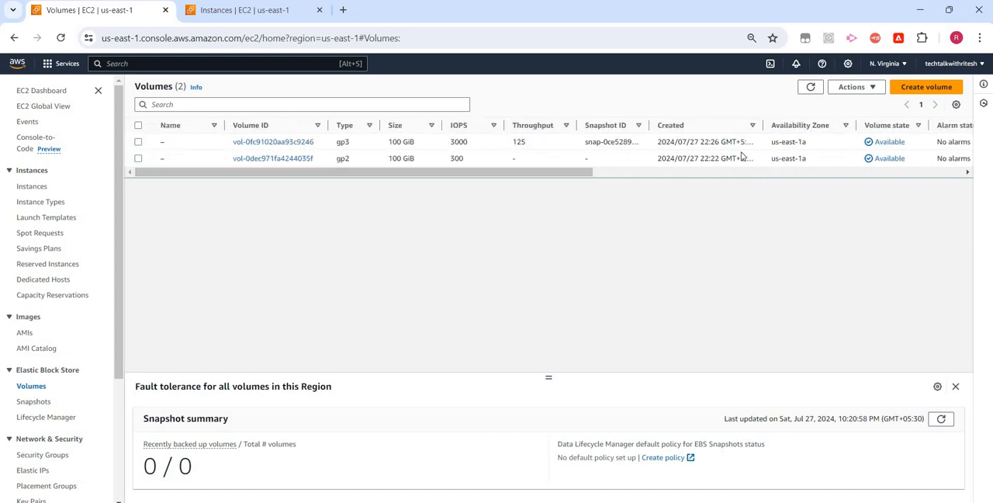
left_click(696, 145)
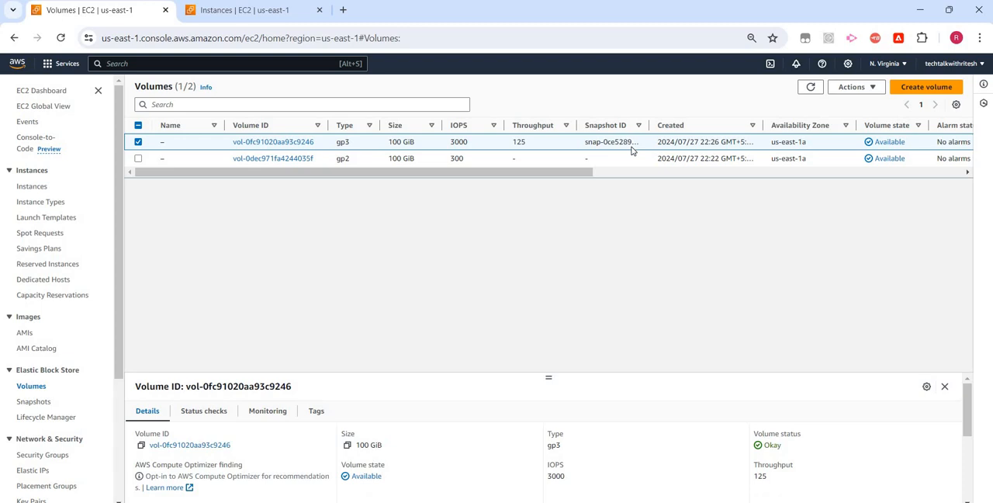
Start a copy of the snapshot to examine the available destination regions, and cancel without copying.
left_click(34, 402)
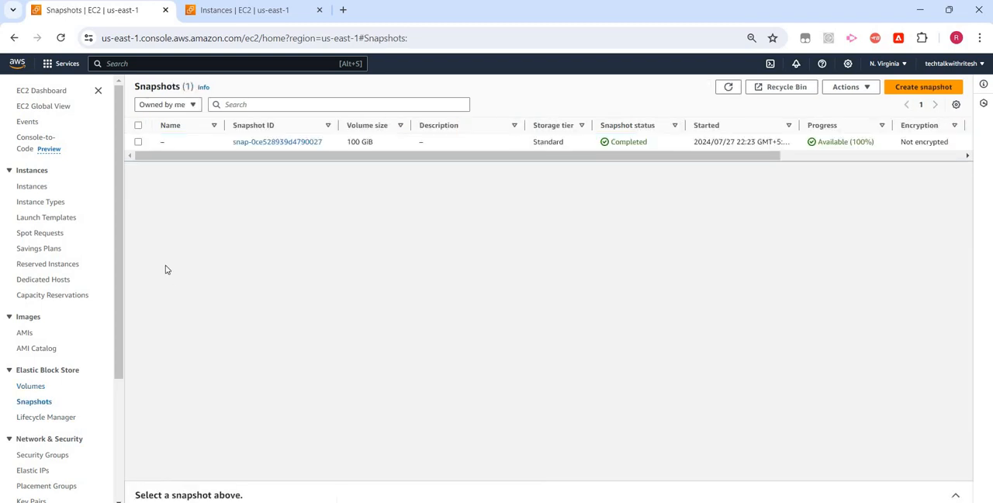
left_click(394, 144)
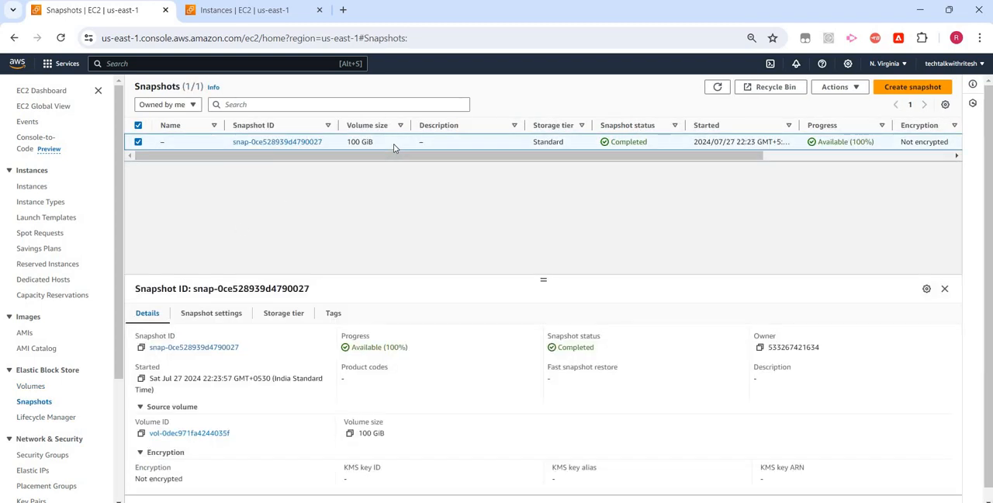
right_click(393, 144)
right_click(502, 146)
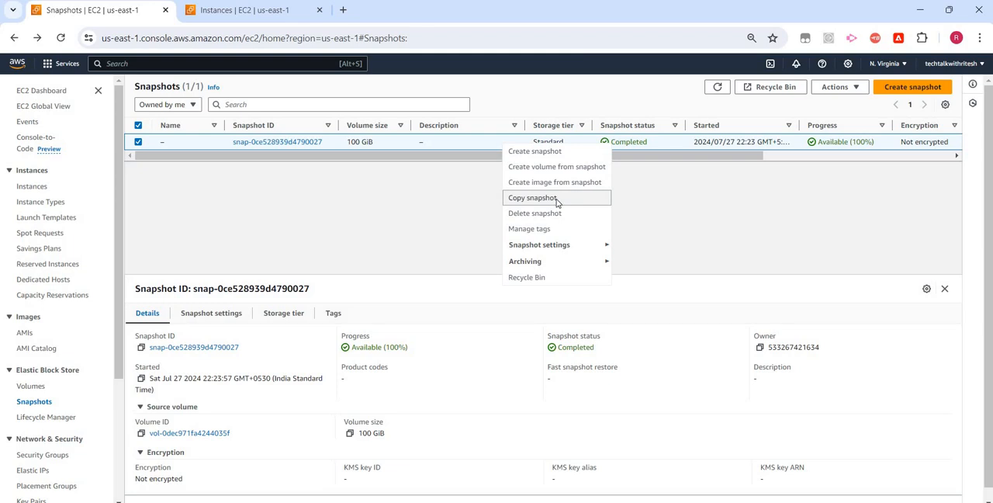
left_click(557, 200)
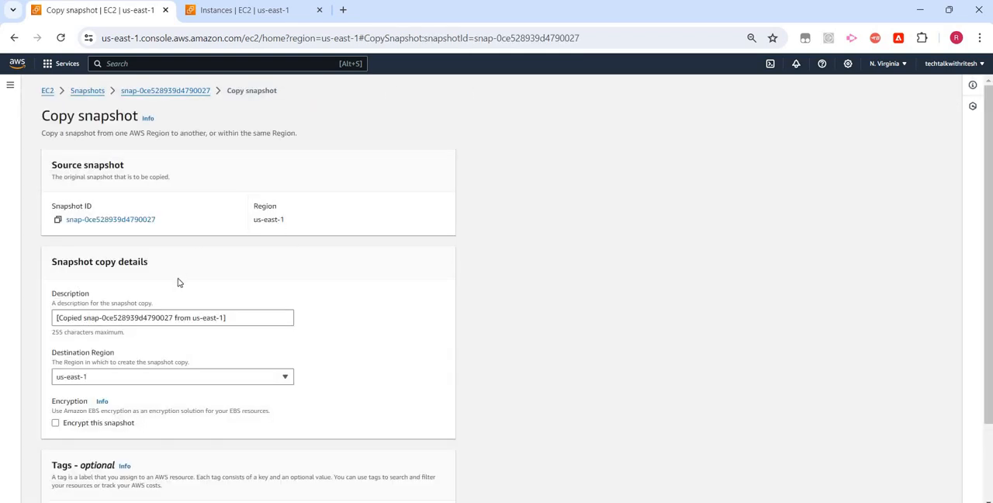
scroll(133, 329, "down", 1)
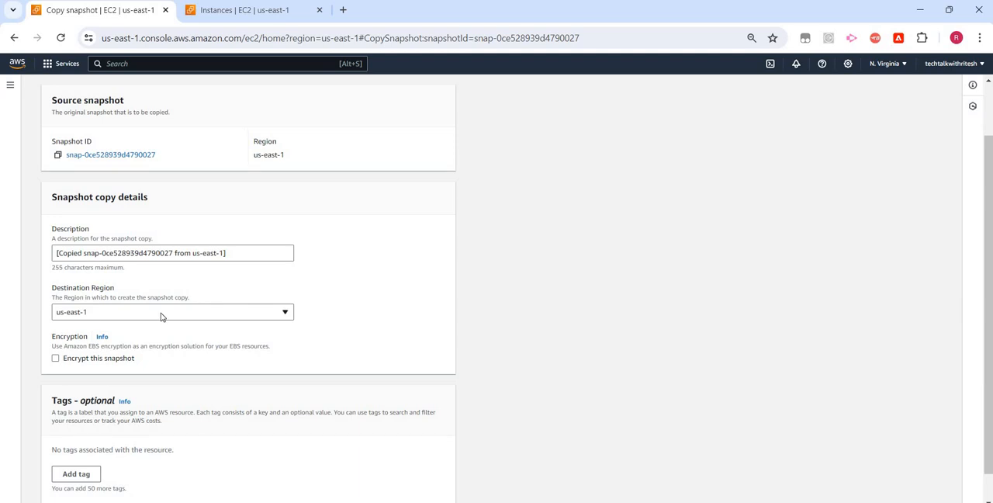
left_click(162, 313)
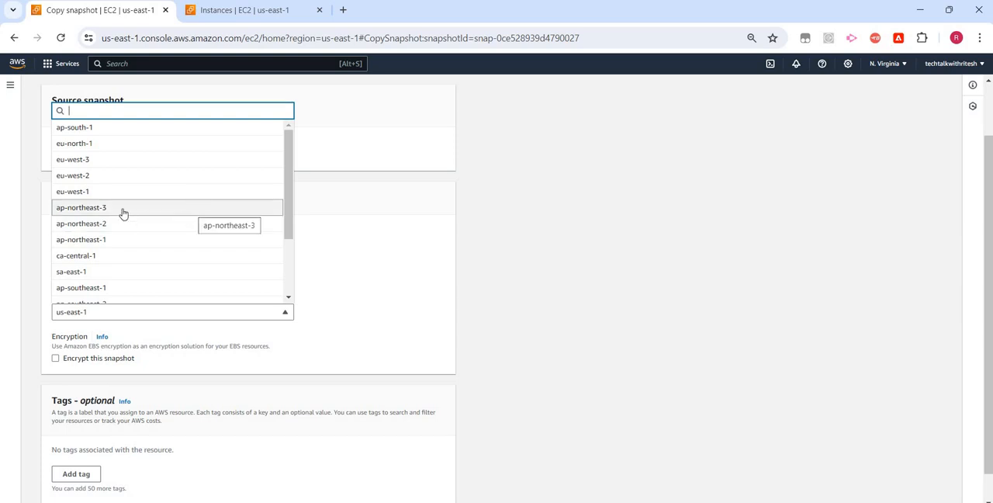
scroll(131, 249, "down", 5)
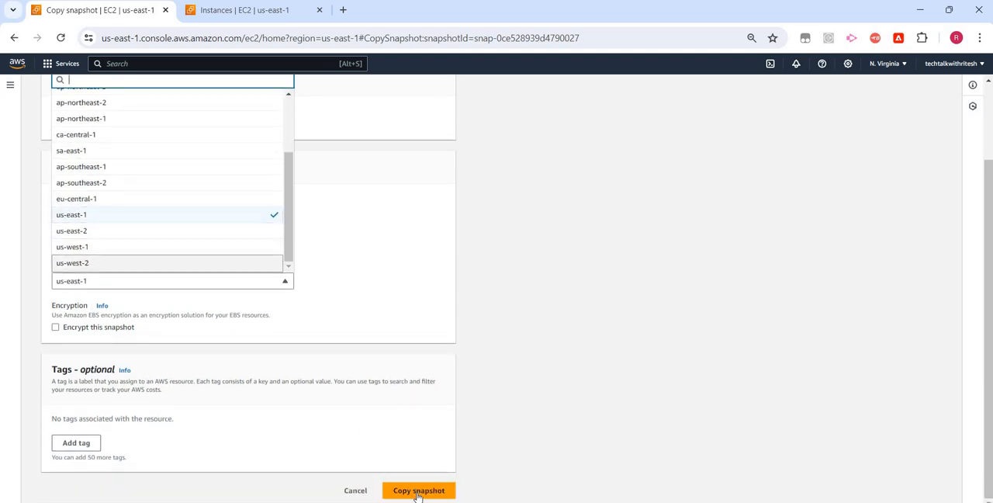
left_click(351, 492)
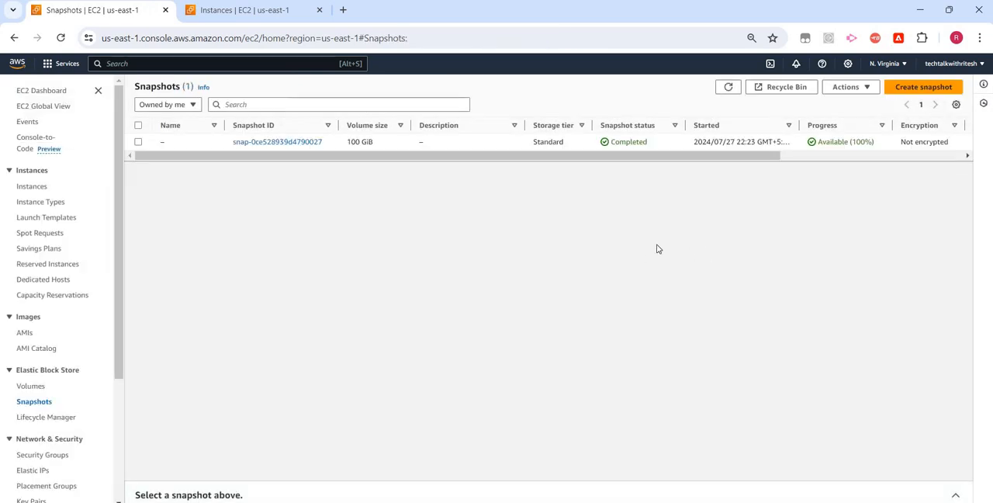